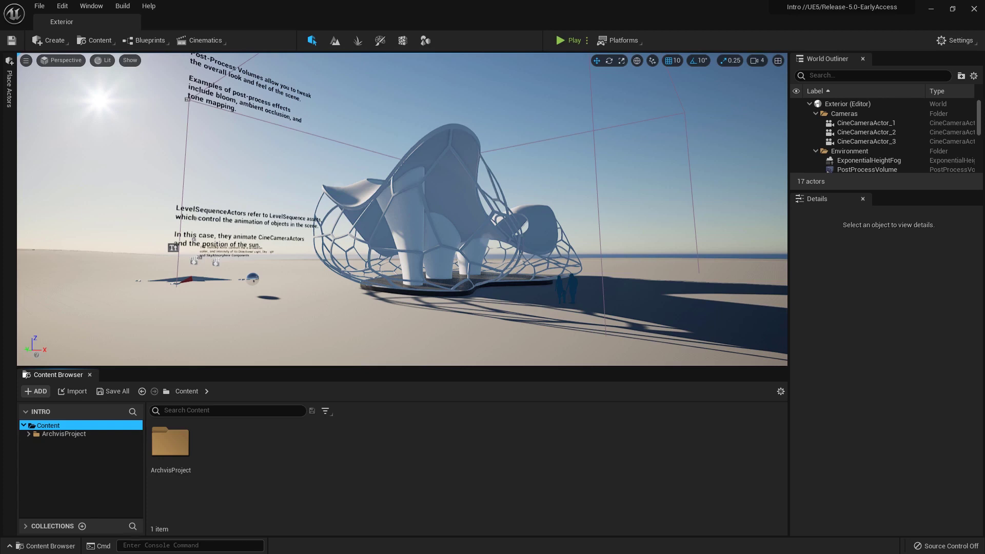
Reveal the Content folder in File Explorer and go up to the Intro project folder.
right_click(50, 426)
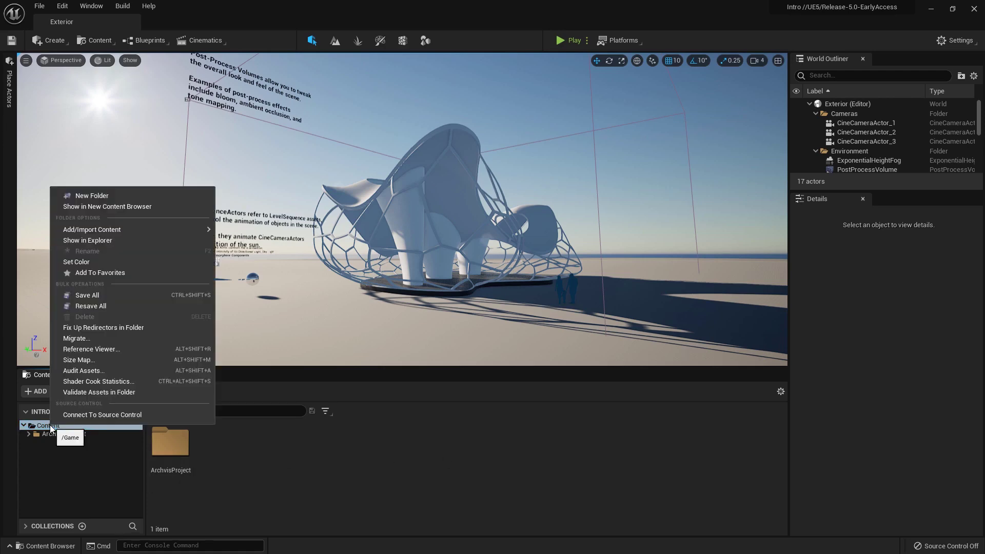
left_click(109, 242)
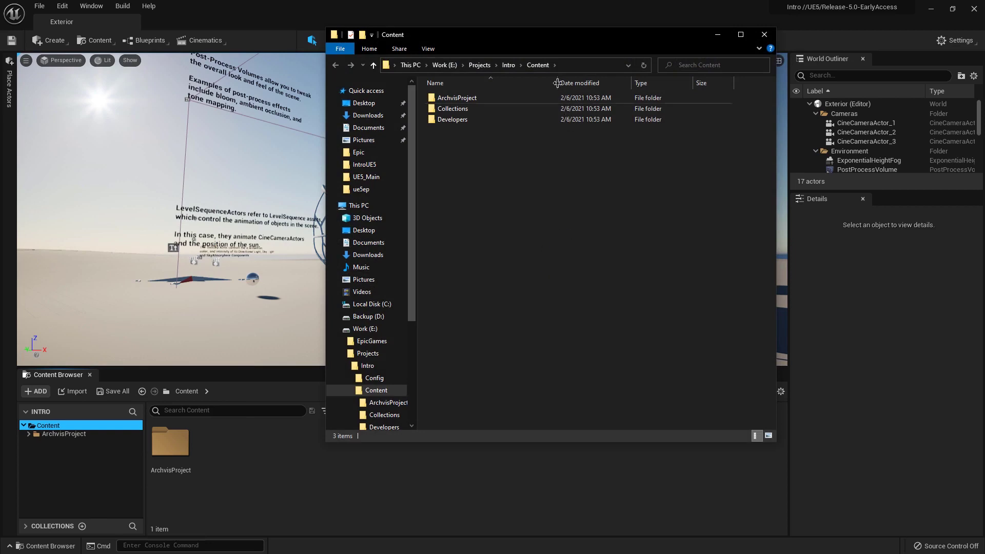
left_click_drag(542, 36, 501, 64)
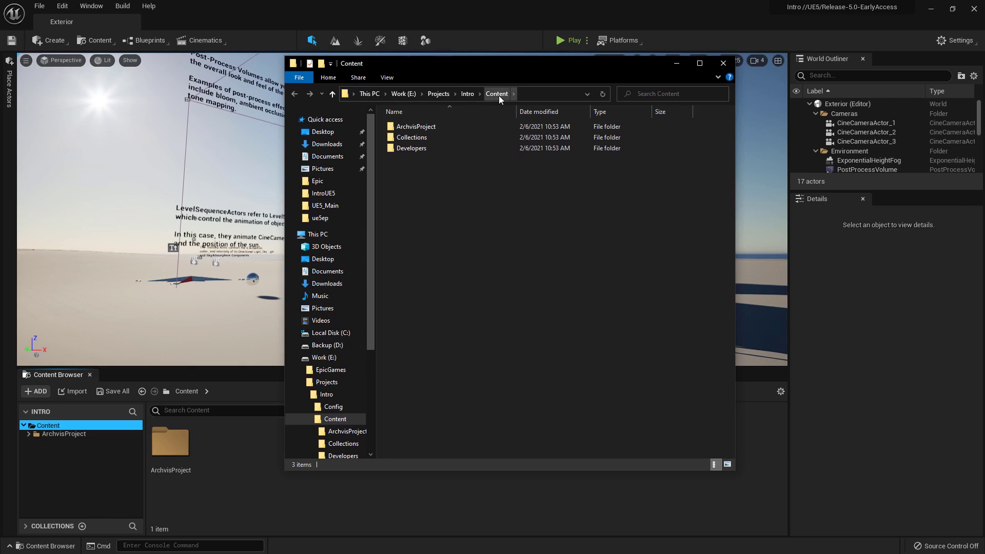
left_click(467, 94)
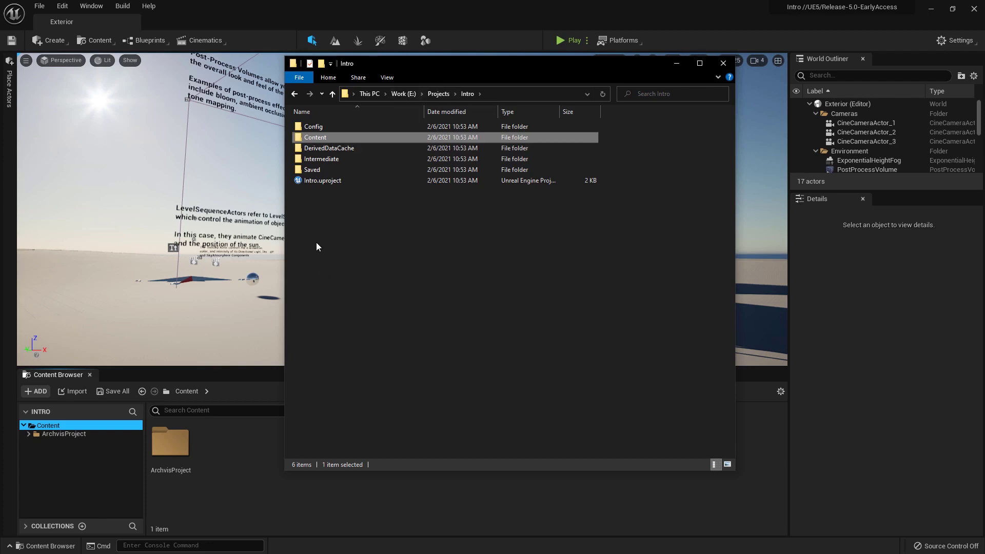
Inspect the Config, Content and Saved folders and the Intro.uproject file on drive E:.
left_click(375, 218)
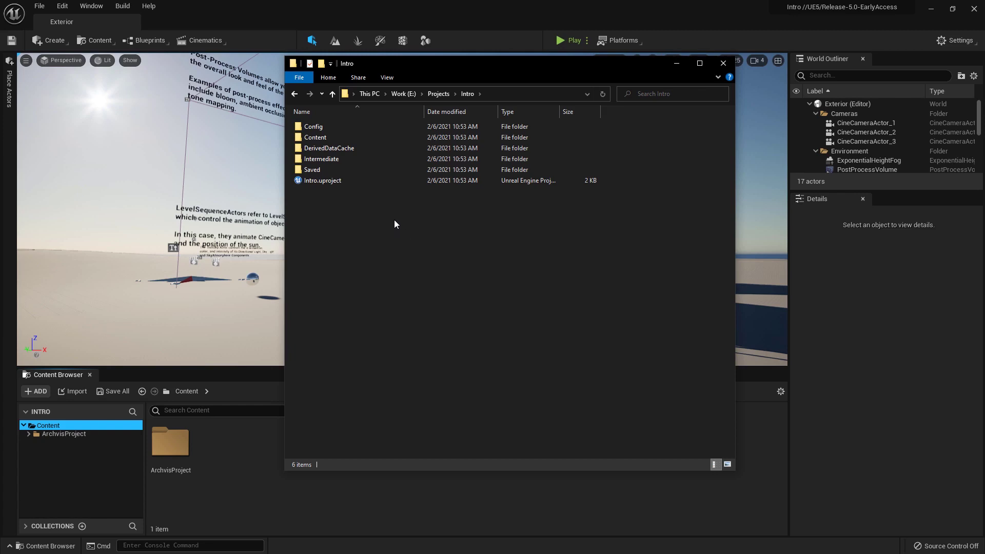
left_click(324, 132)
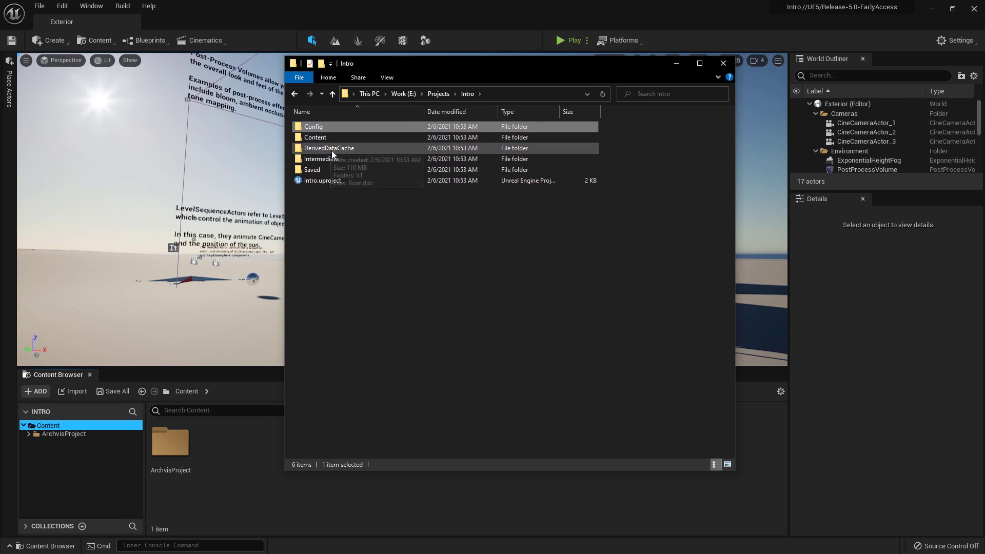
left_click(325, 138)
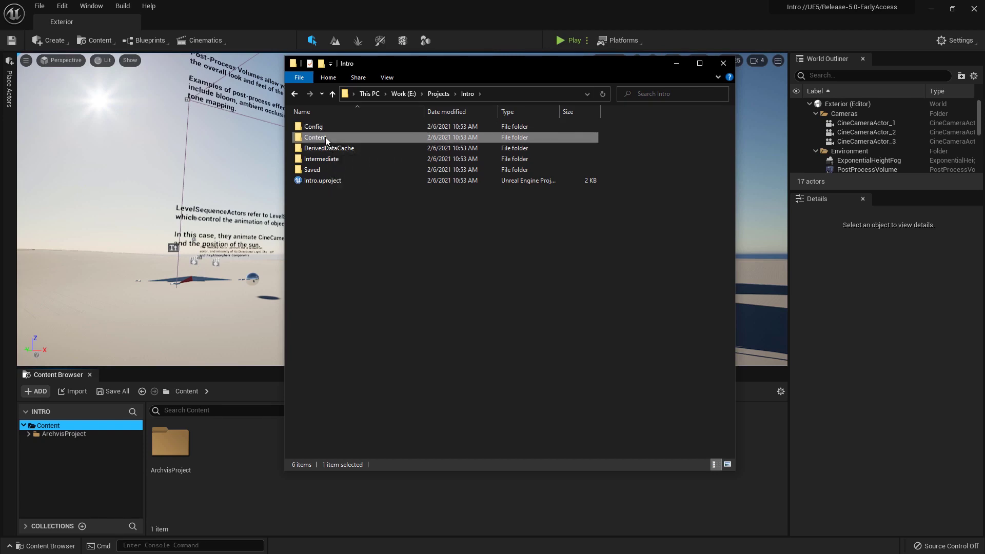
left_click(322, 169)
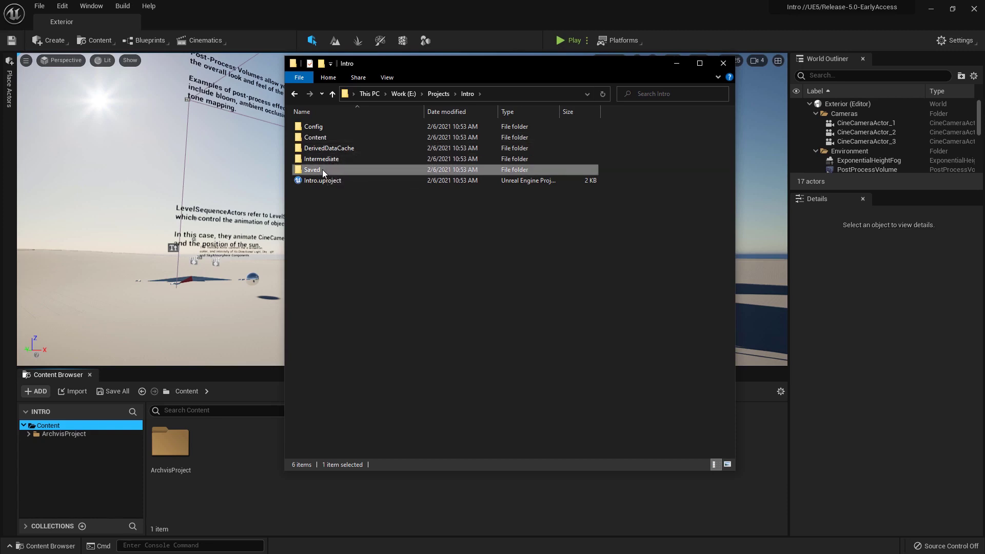
left_click(326, 181)
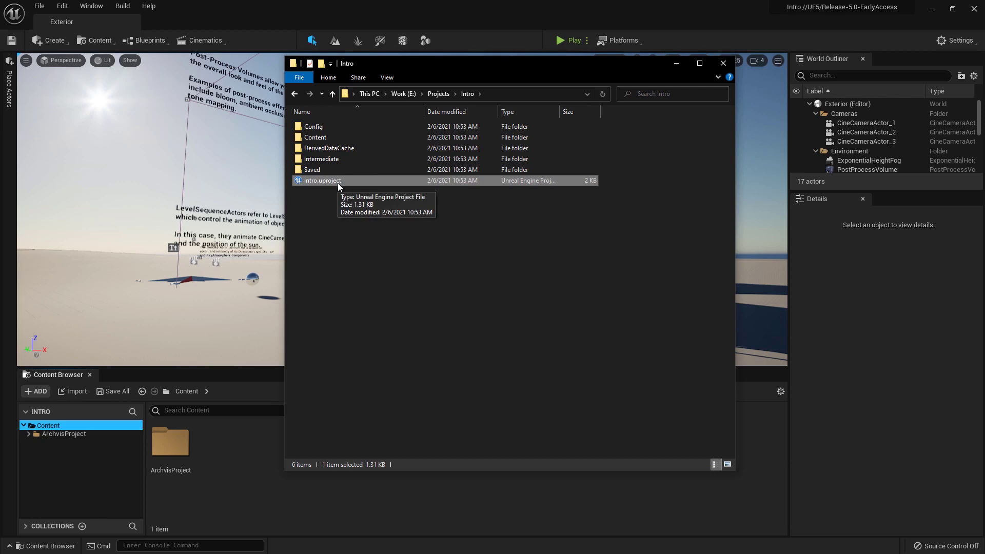
Browse into Content\ArchvisProject in Explorer, show ArchvisProject in the Content Browser, then close Explorer.
double_click(325, 138)
double_click(321, 126)
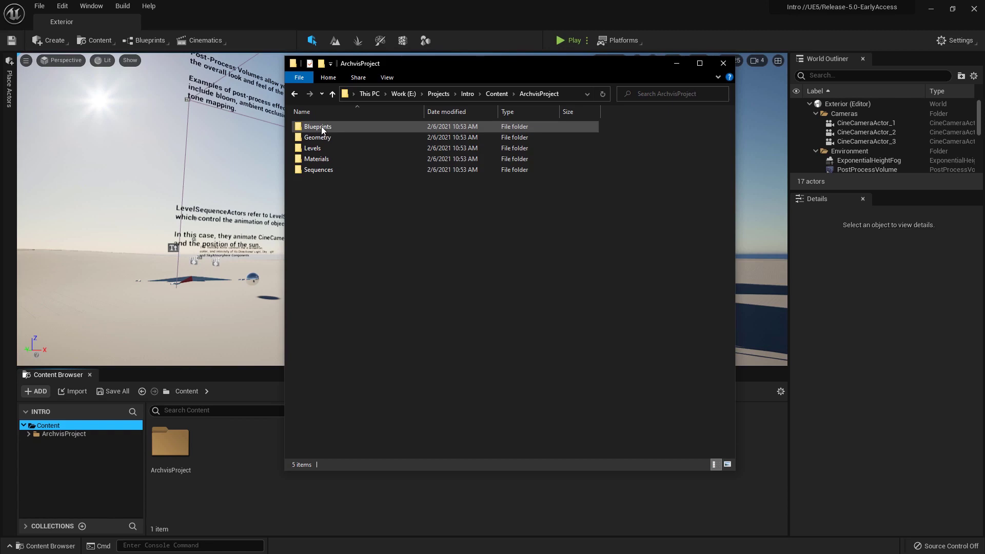
double_click(61, 435)
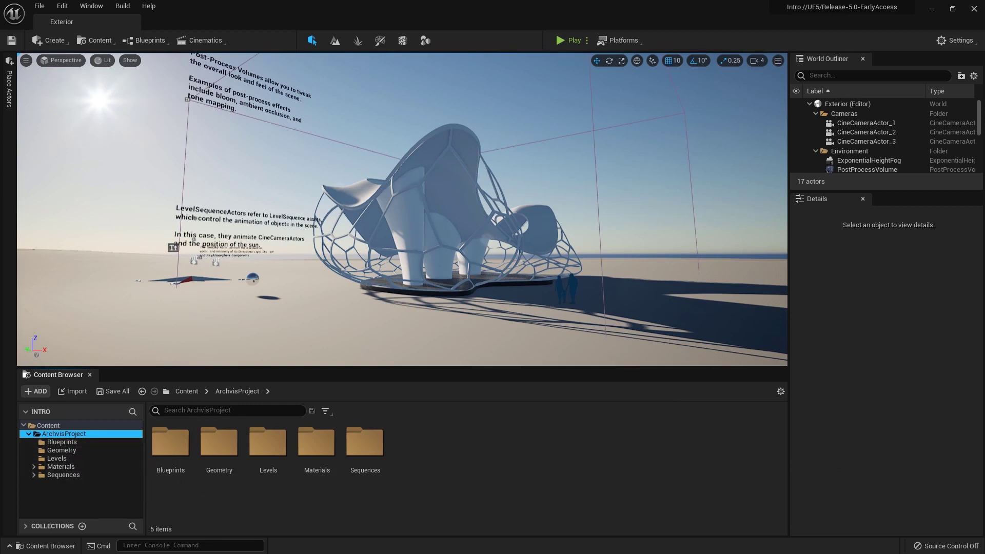
key("alt+Tab")
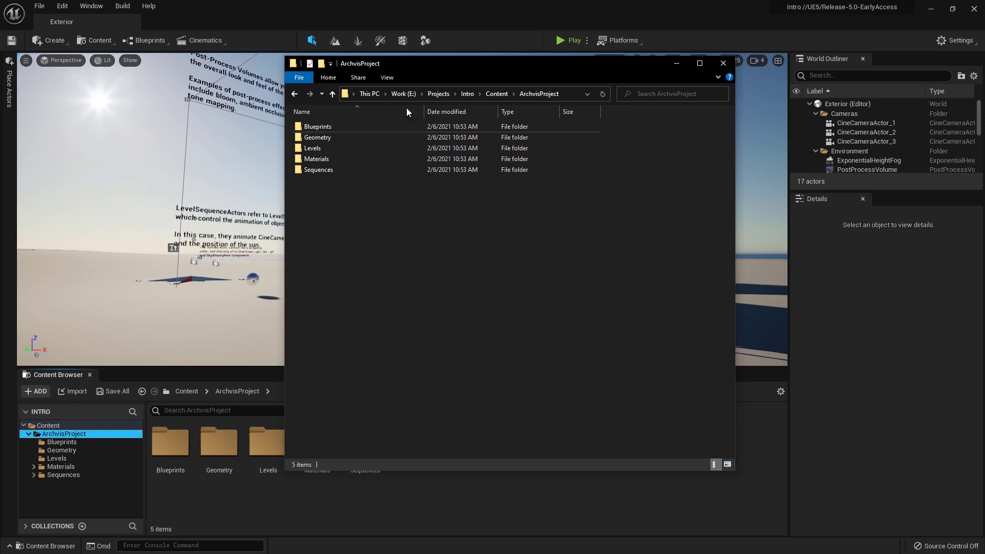
left_click(724, 63)
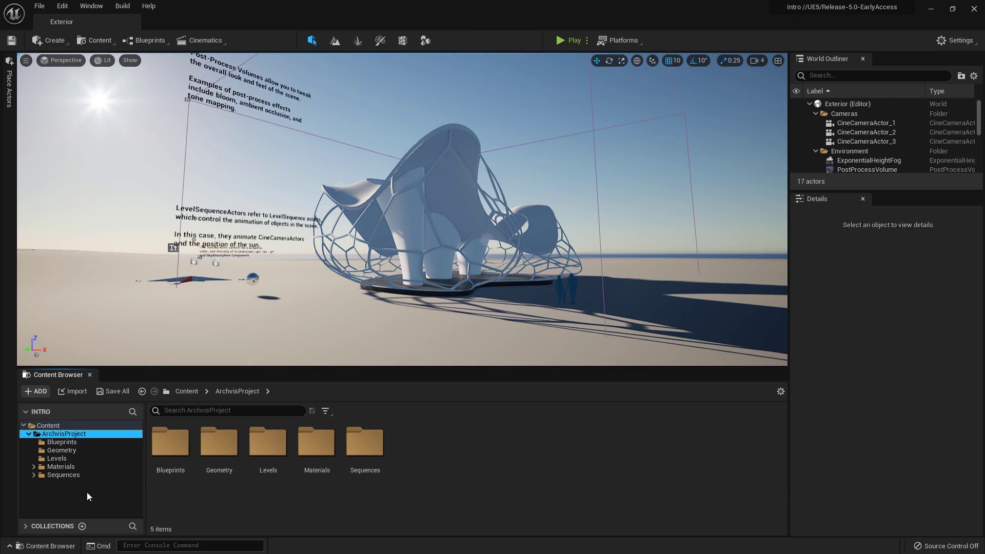
Uncheck Start with Tick Enabled in ArchvisGameMode, compile and close it, then quit the editor.
left_click(76, 441)
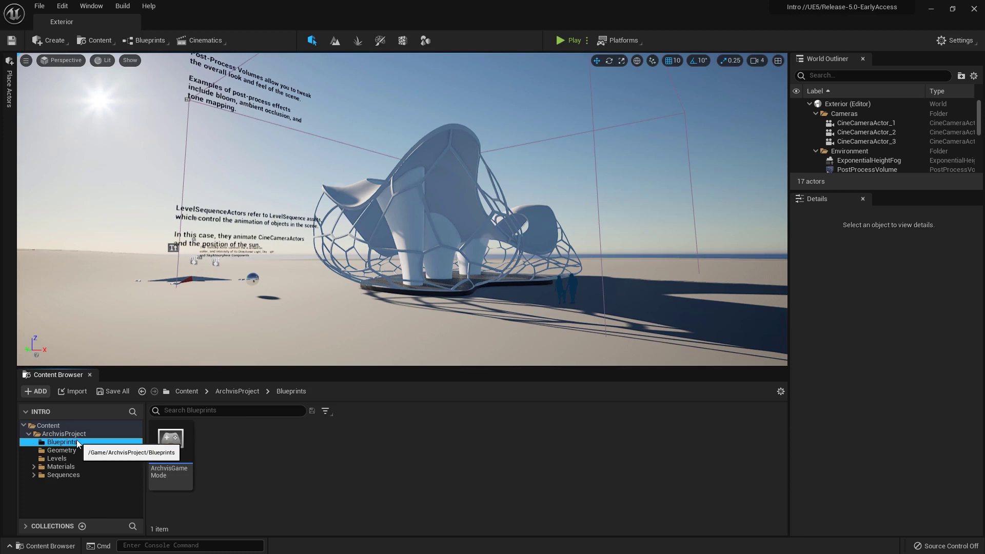
double_click(183, 439)
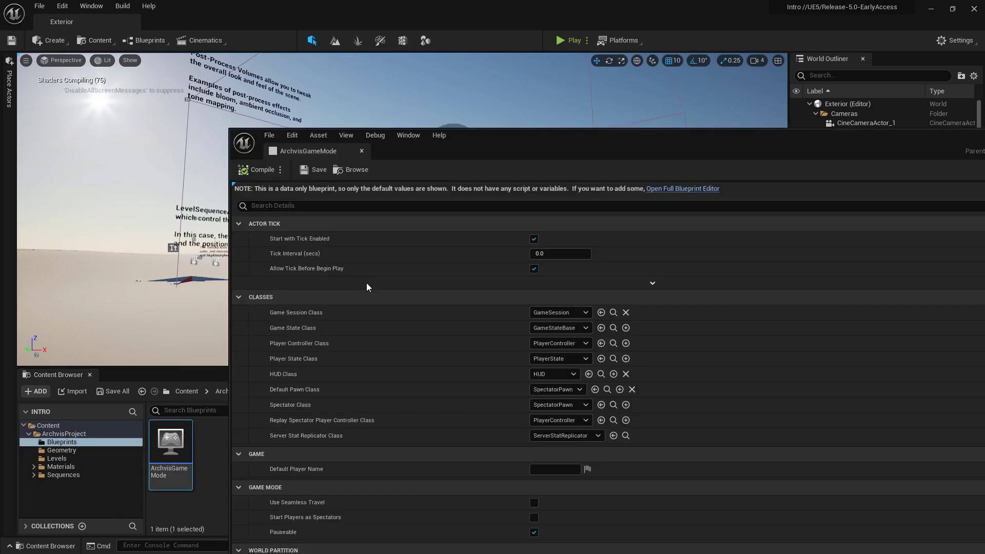
left_click(558, 253)
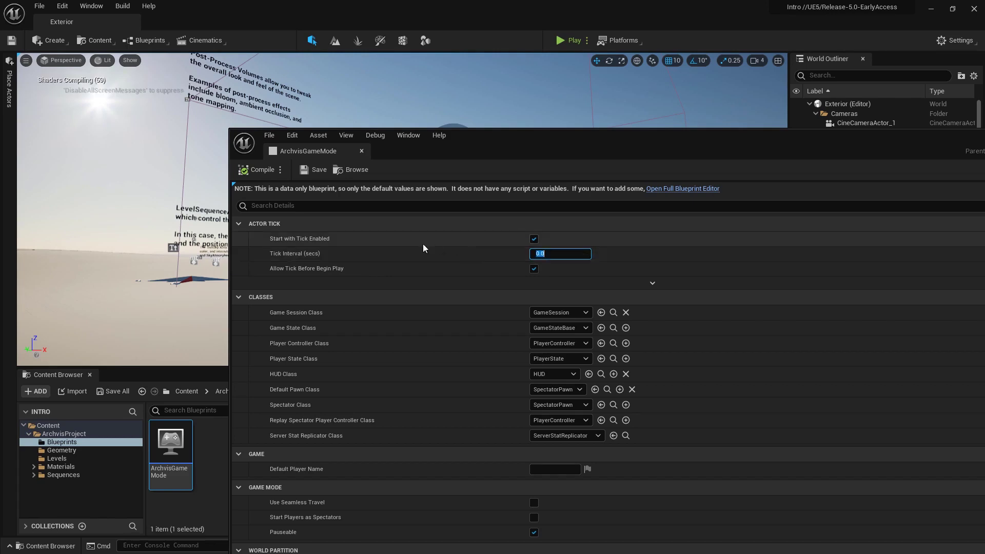
left_click(537, 239)
left_click(255, 172)
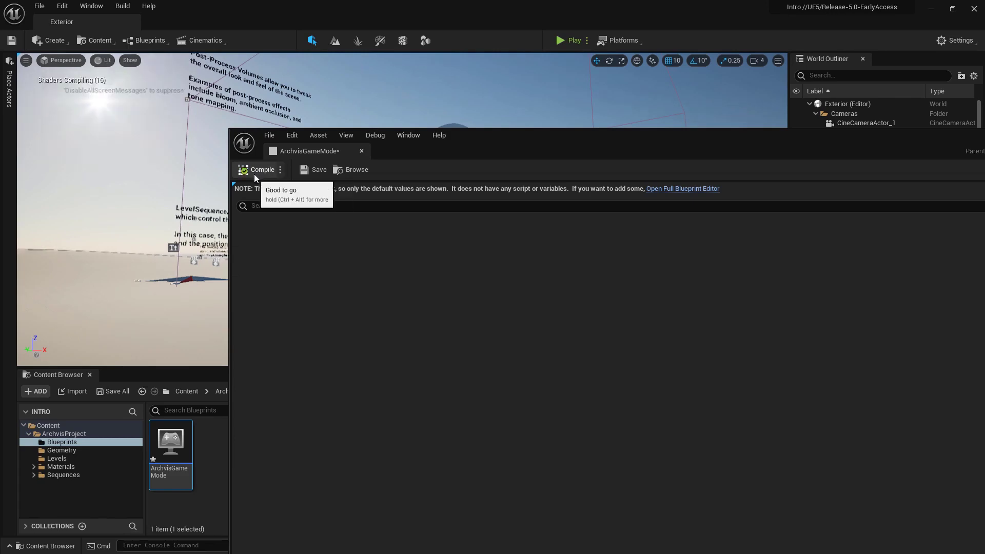
left_click(362, 151)
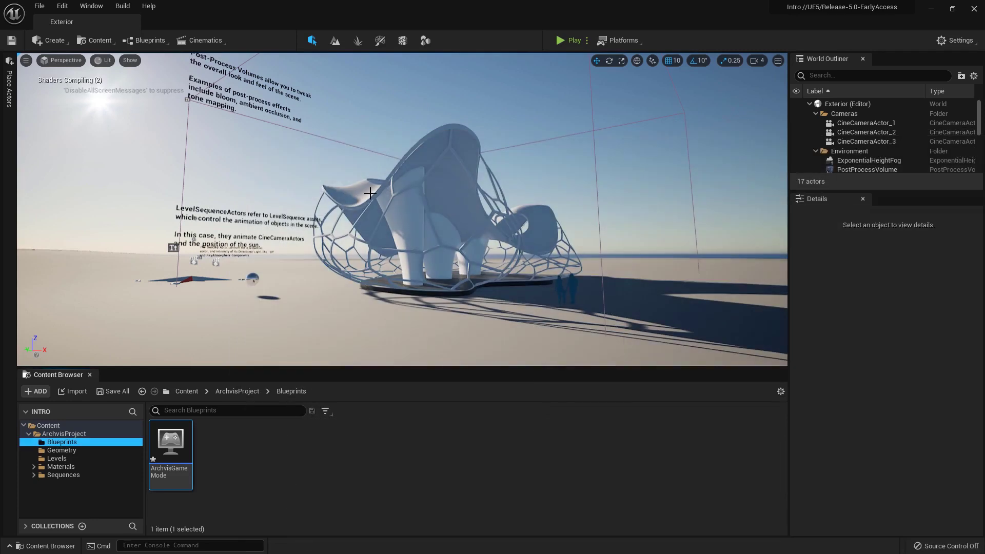
left_click(973, 9)
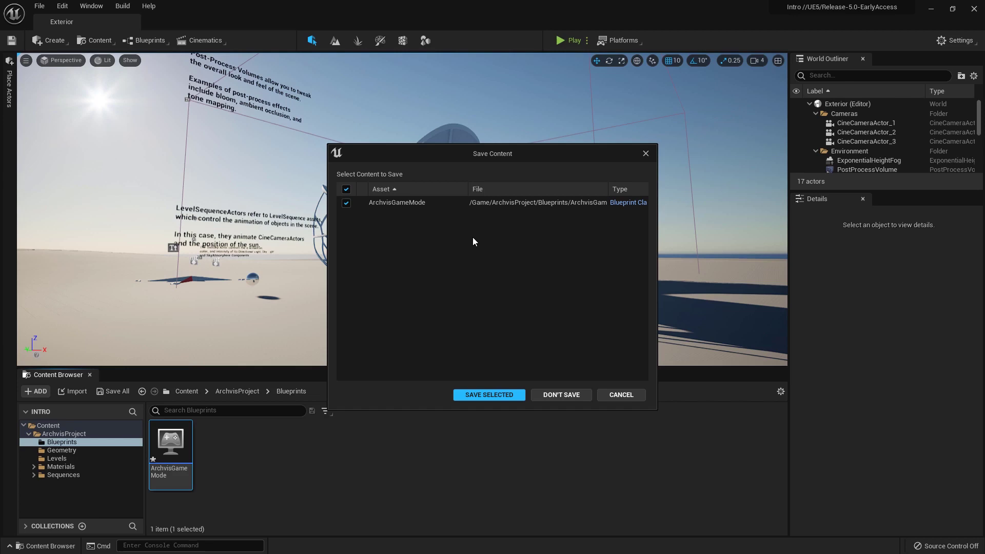
Dismiss the Save Content prompt without saving and return to the Content Browser.
left_click(646, 154)
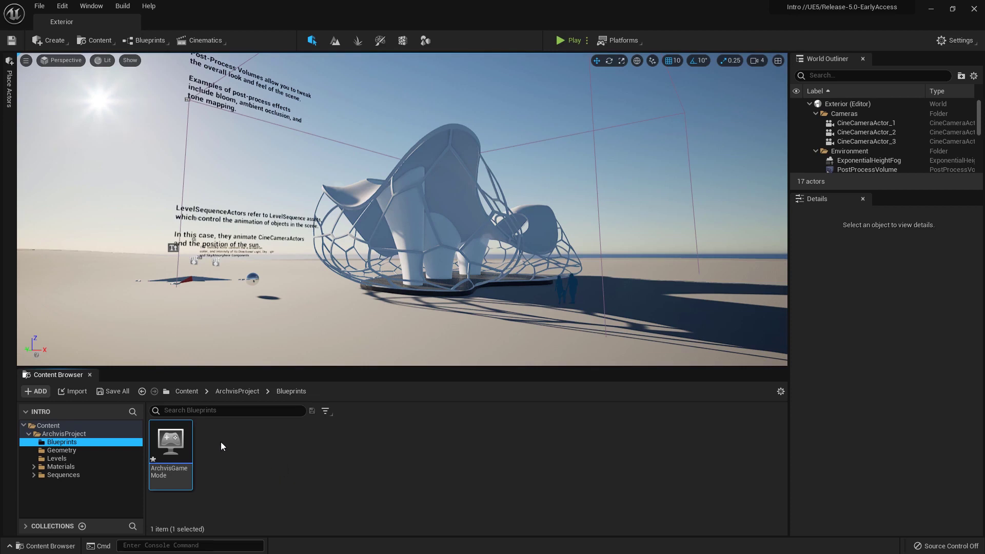
left_click(182, 455)
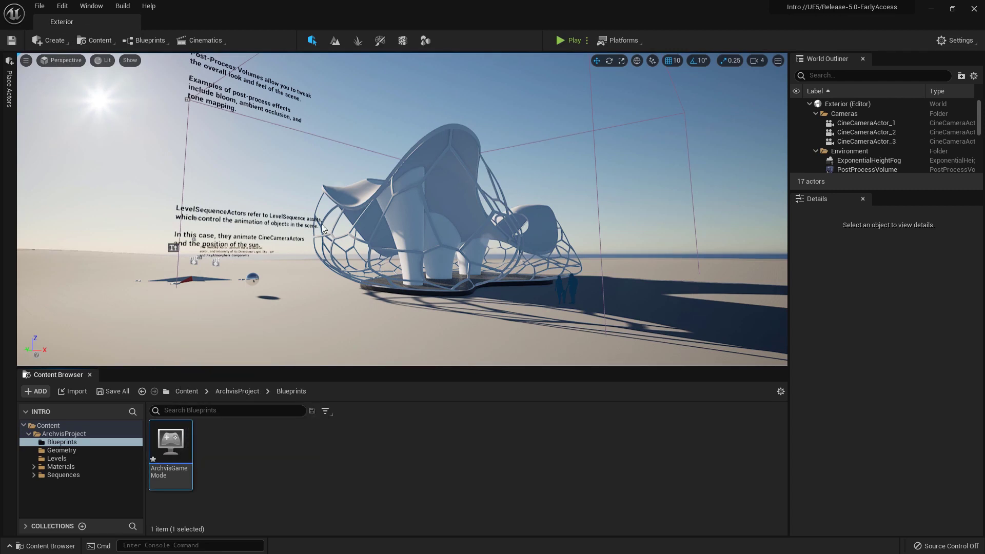
Select the sphere and drag its red X arrow to the right.
left_click(253, 278)
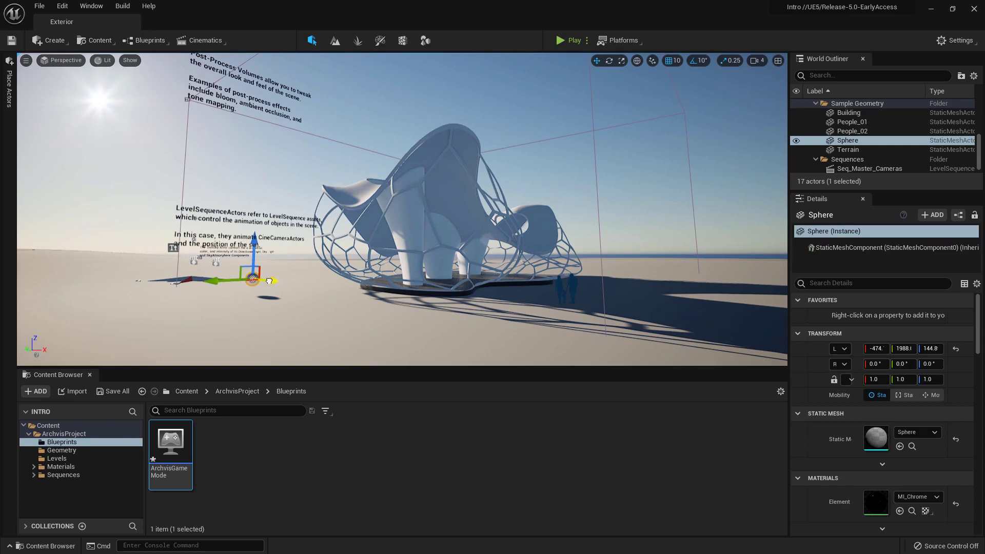
left_click_drag(269, 282, 299, 306)
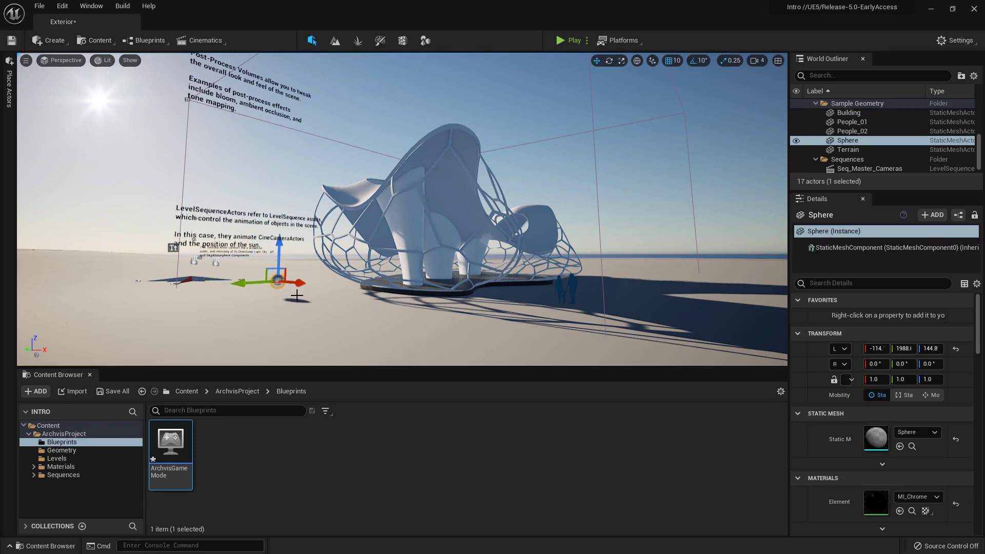
Use Save All but untick ArchvisGameMode, saving only the Exterior level.
left_click(107, 392)
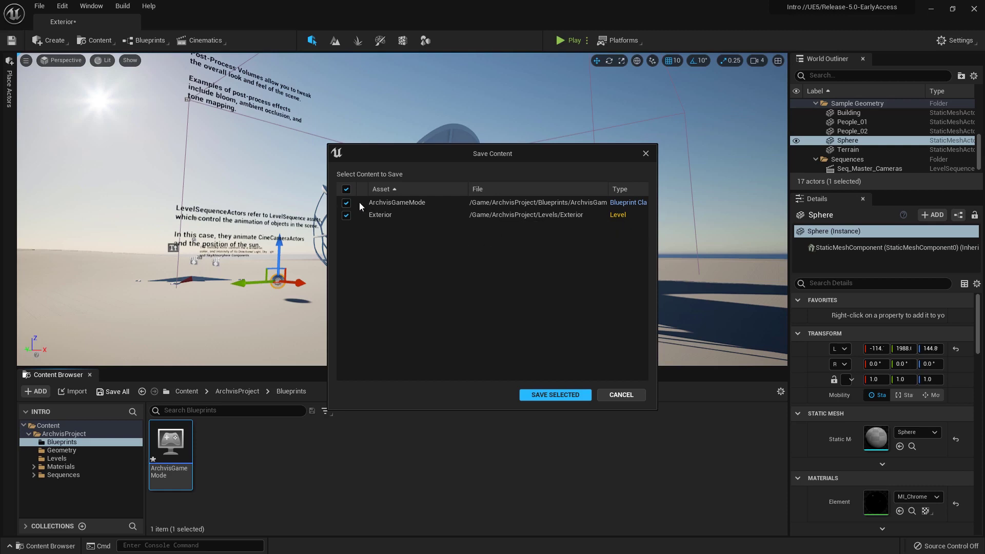
left_click(346, 203)
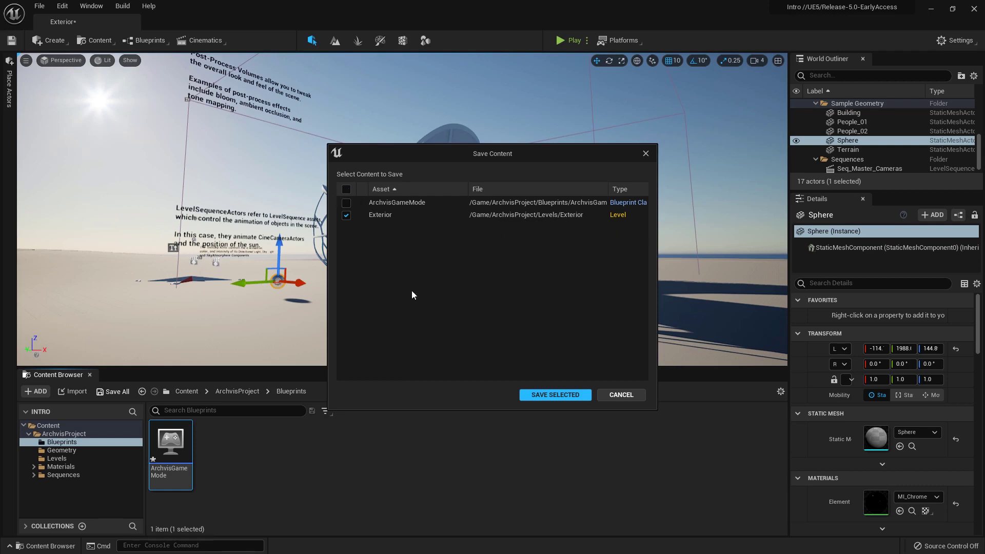
left_click(556, 395)
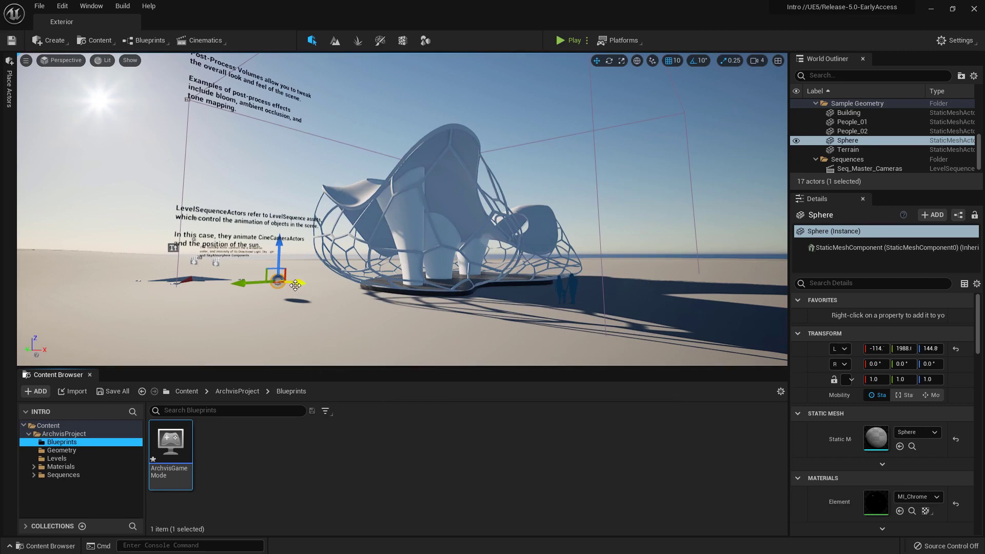
Slide the sphere to X 65.82, then run File > Save Current and File > Save All.
left_click_drag(298, 284, 313, 284)
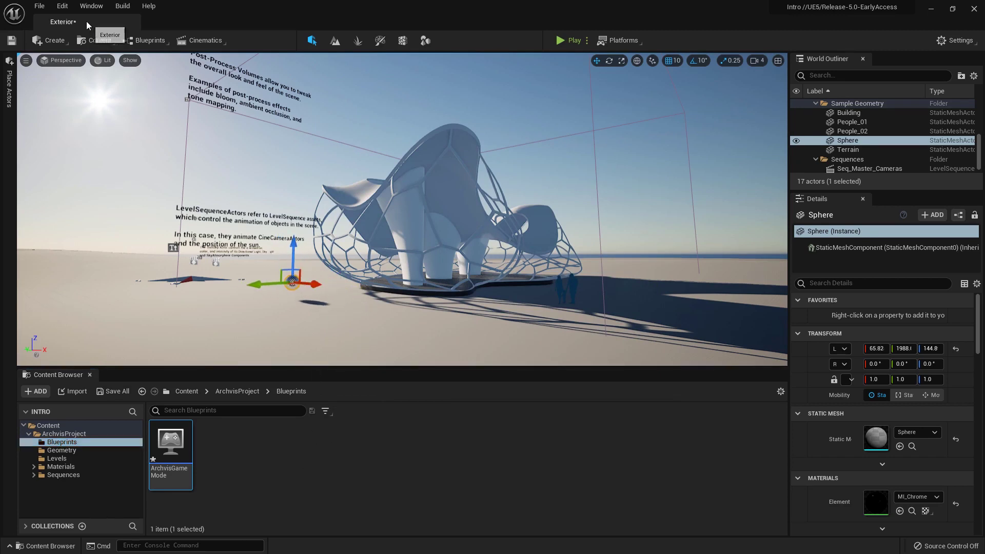
left_click(40, 7)
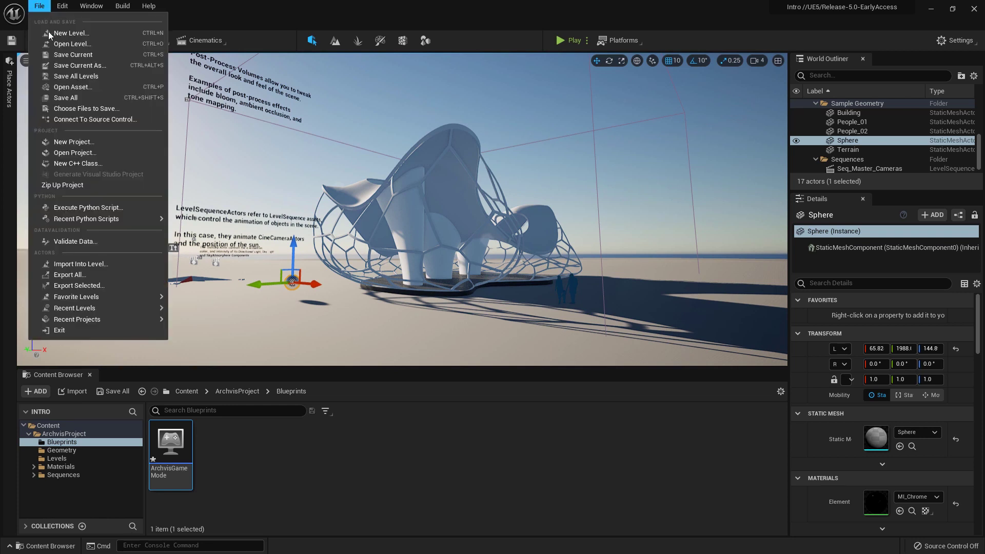
left_click(84, 56)
left_click(40, 6)
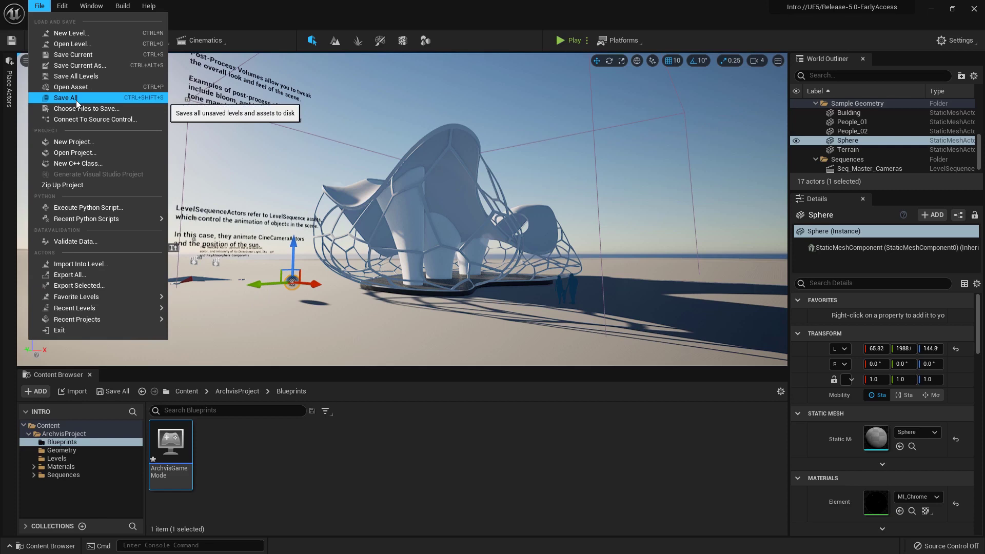
left_click(66, 97)
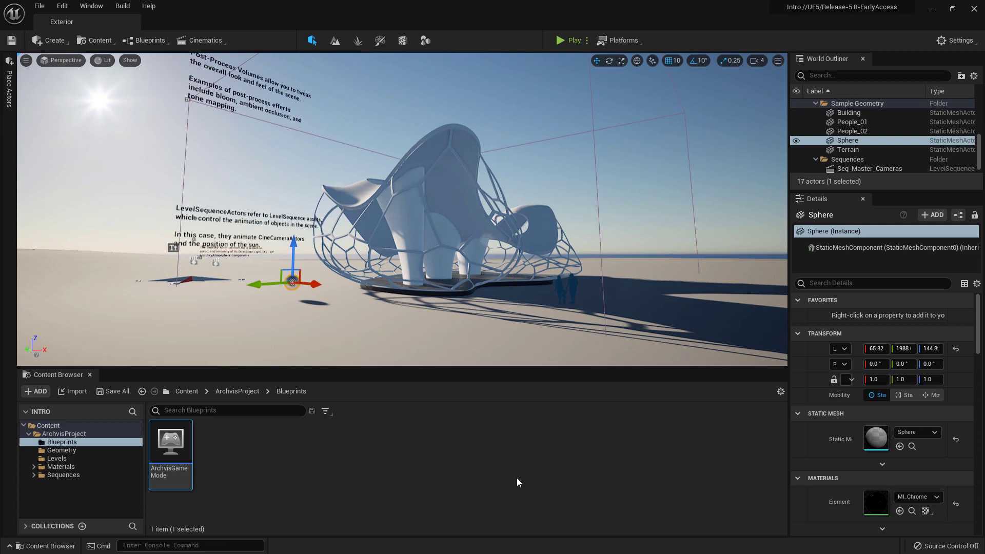
Close the editor and relaunch the project by double-clicking Intro.uproject in Explorer.
left_click(975, 10)
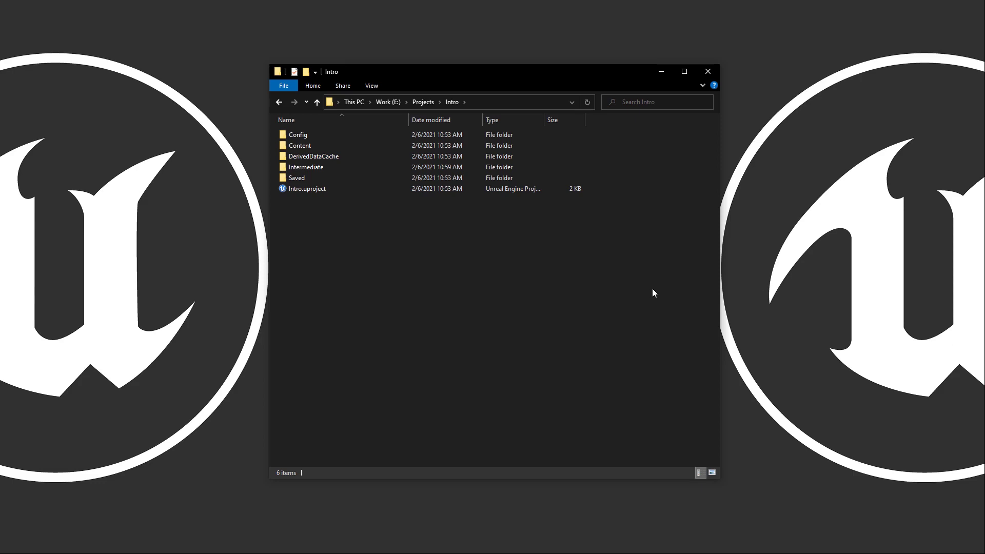
left_click(303, 192)
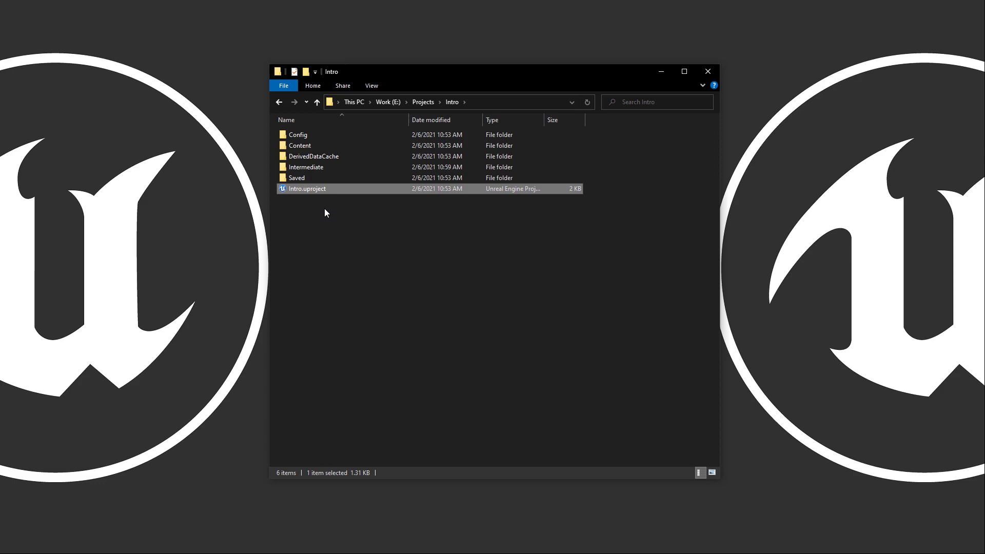
double_click(306, 188)
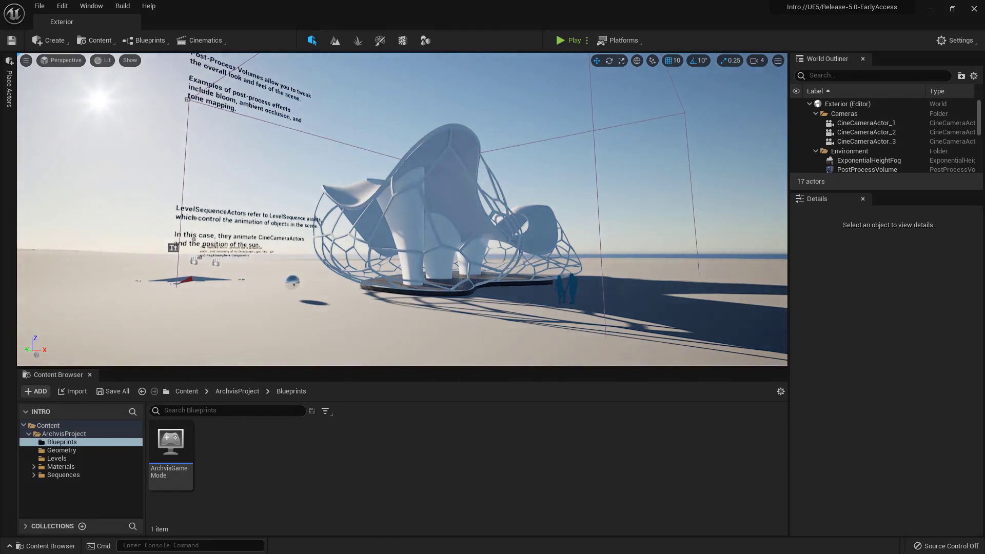
Close the editor, then pick Intro under Recent Projects and open it.
left_click(974, 9)
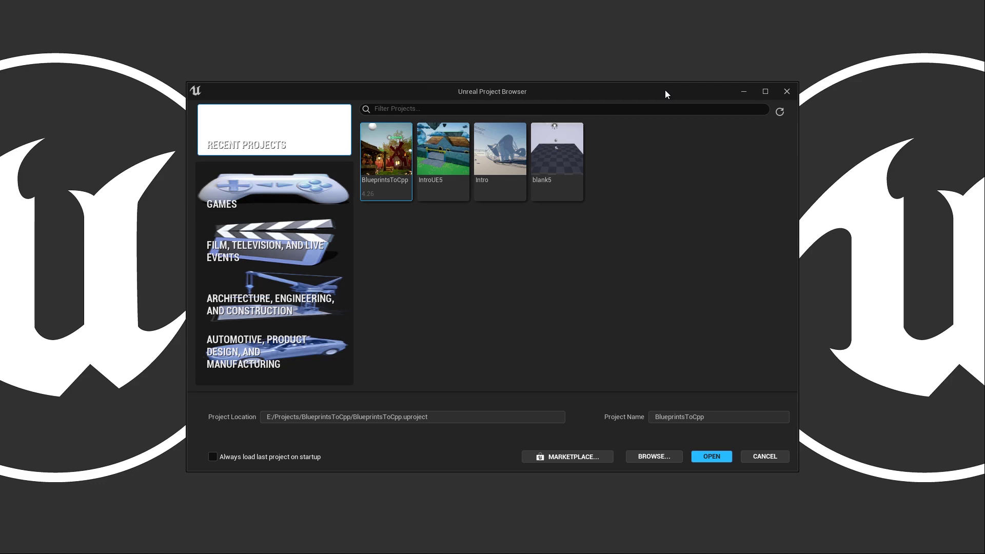
left_click(513, 169)
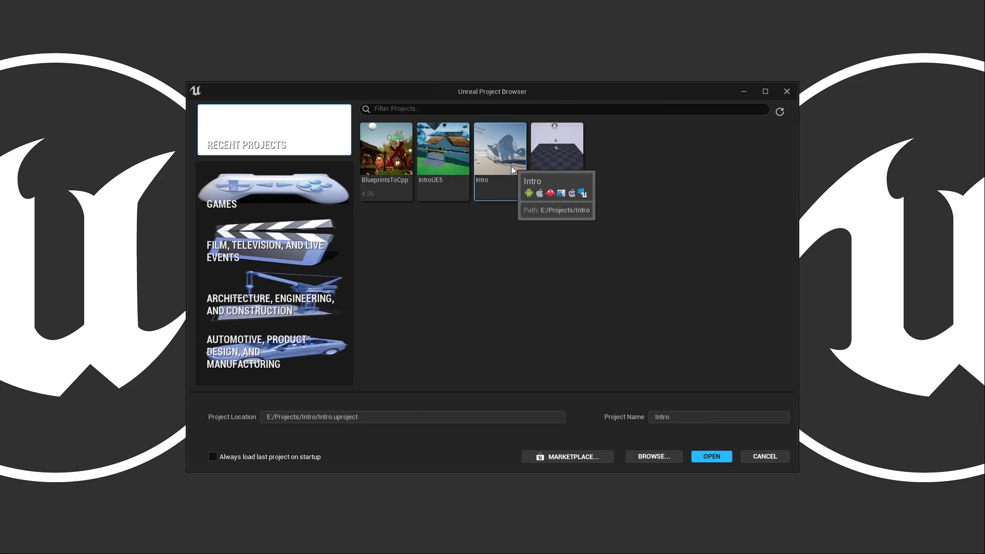
left_click(711, 456)
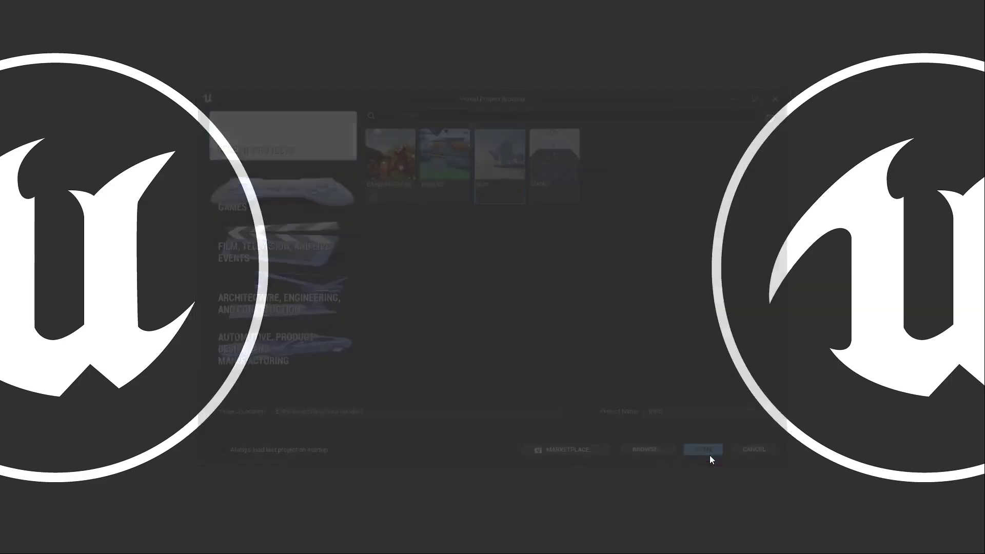